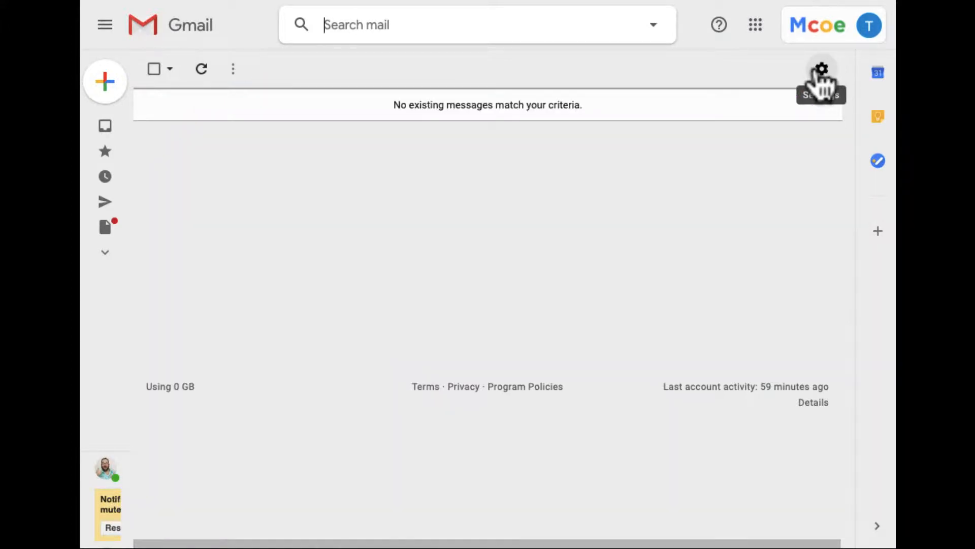
Open the filters and blocked addresses settings and start creating a new filter.
{"action": "left_click", "coordinate": [819, 69]}
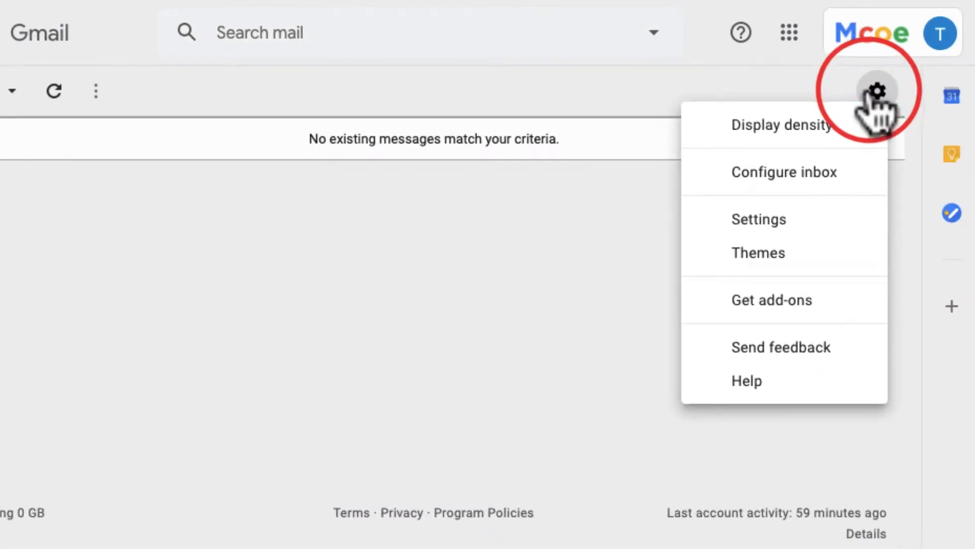
{"action": "left_click", "coordinate": [795, 230]}
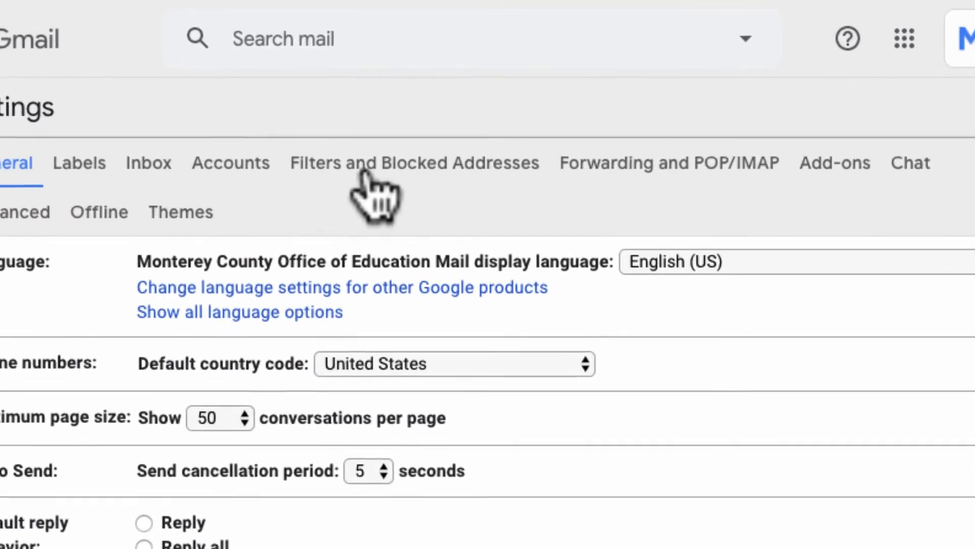
{"action": "left_click", "coordinate": [365, 170]}
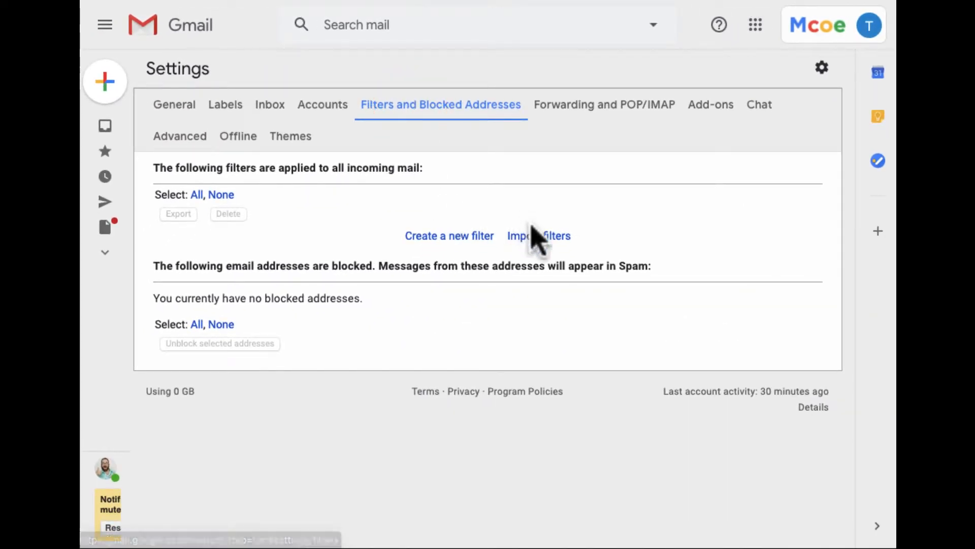
{"action": "left_click", "coordinate": [458, 238]}
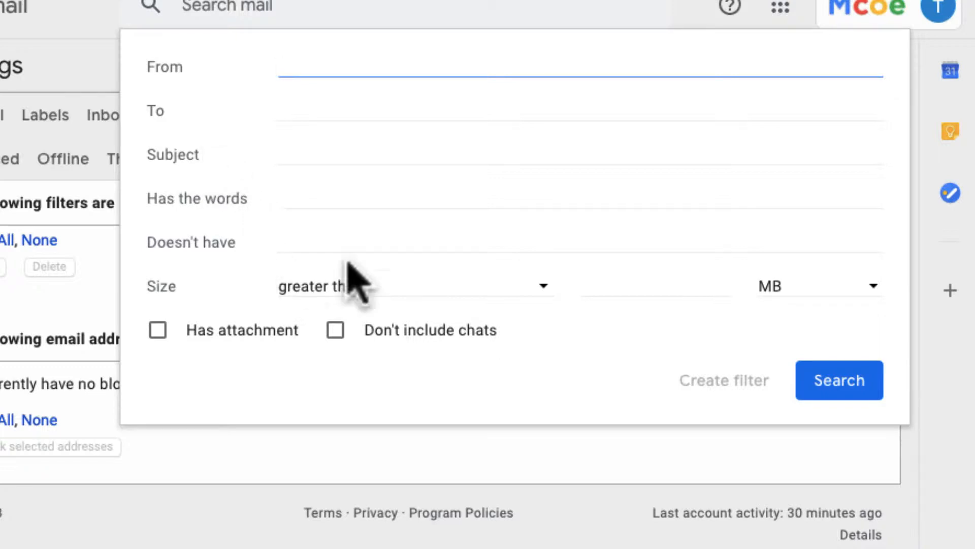
Set the filter's sender to the contact's e-mail address and continue to the filter actions.
{"action": "left_click", "coordinate": [543, 288]}
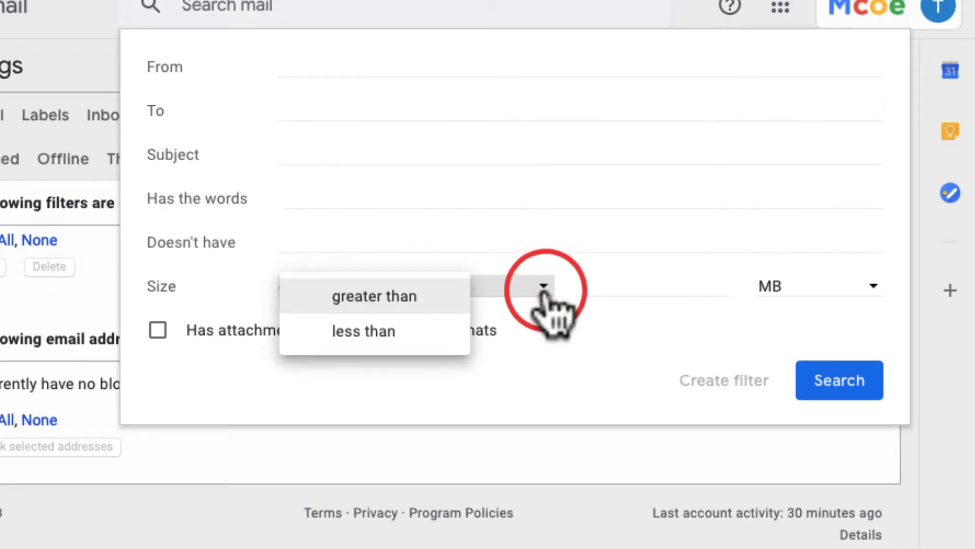
{"action": "left_click", "coordinate": [543, 289]}
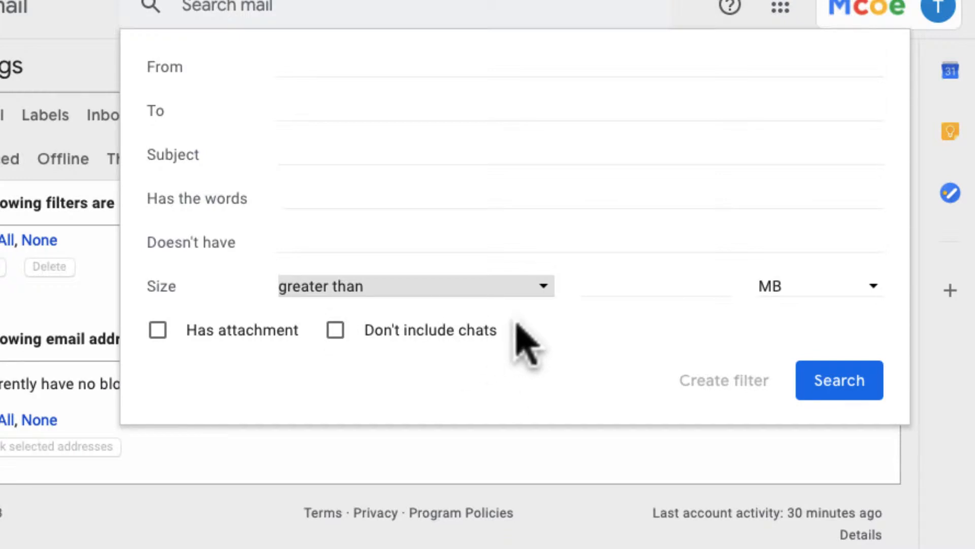
{"action": "left_click", "coordinate": [311, 58]}
{"action": "type", "text": "ben"}
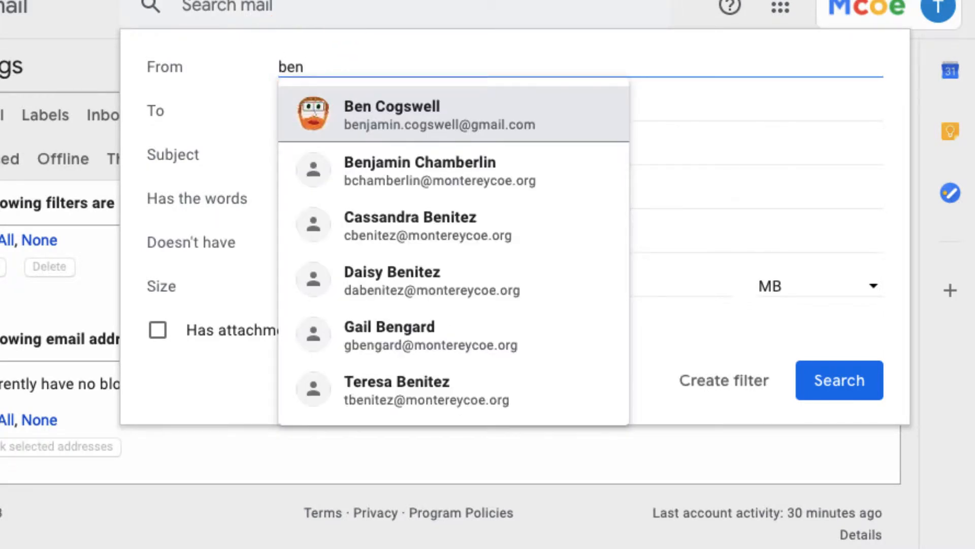
{"action": "left_click", "coordinate": [468, 103]}
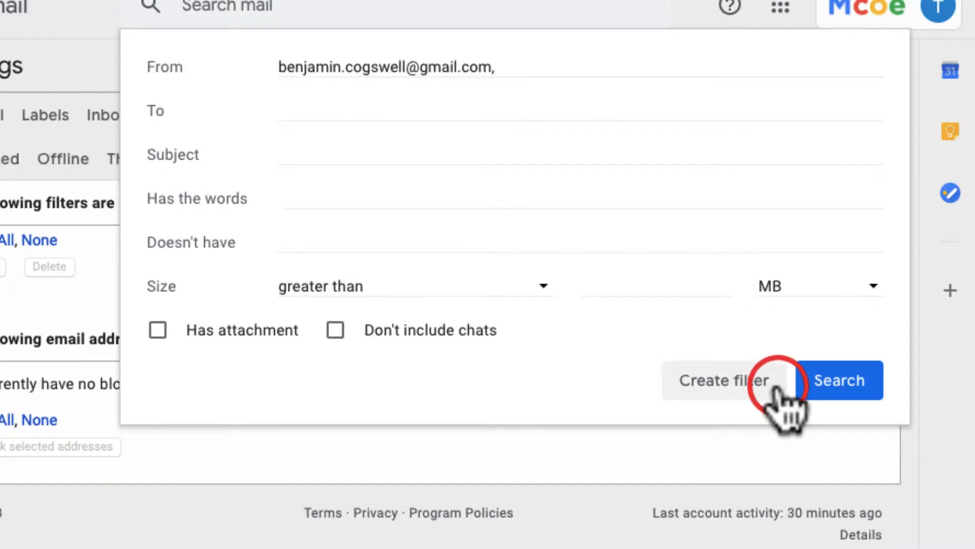
{"action": "left_click", "coordinate": [776, 390]}
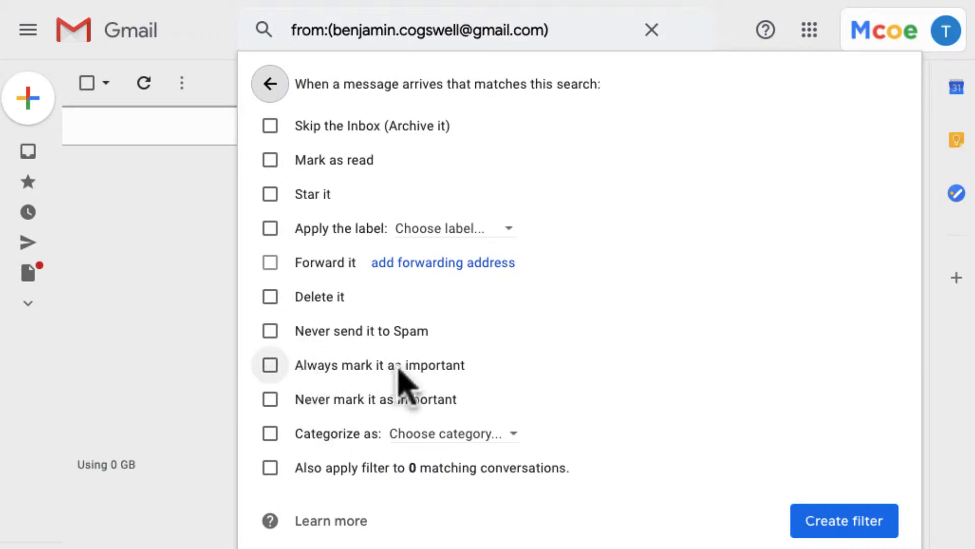
Create the filter with a new label named with the sender's surname, also applying it to matching conversations.
{"action": "left_click", "coordinate": [490, 435]}
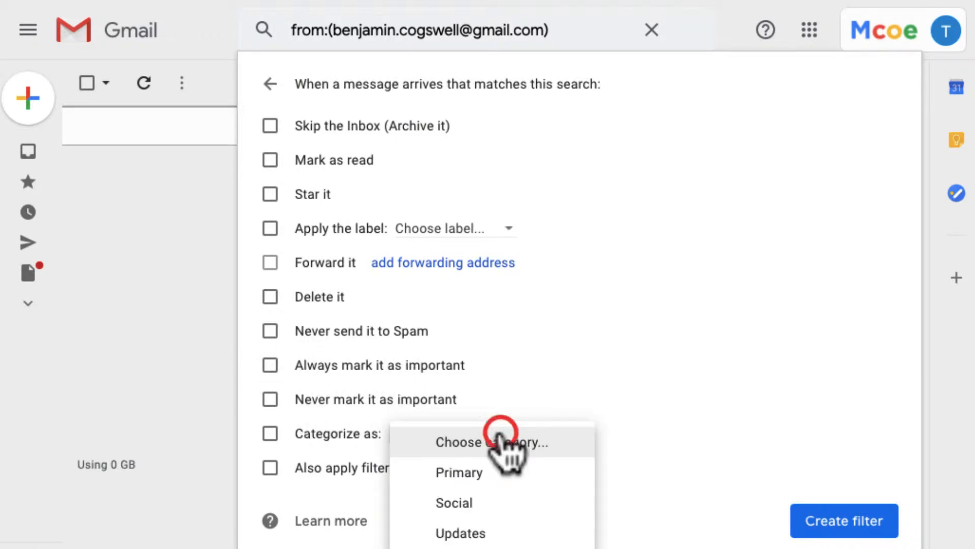
{"action": "left_click", "coordinate": [526, 410]}
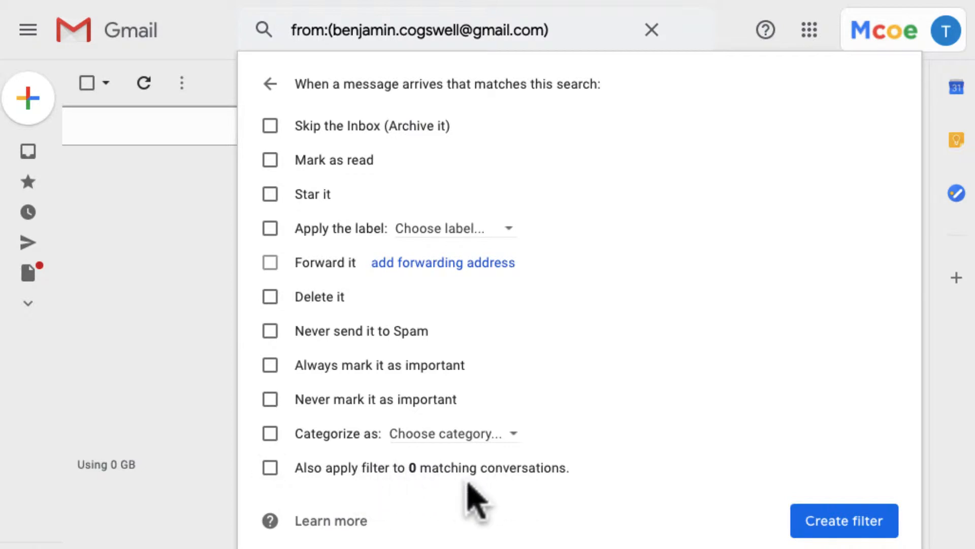
{"action": "left_click", "coordinate": [269, 228]}
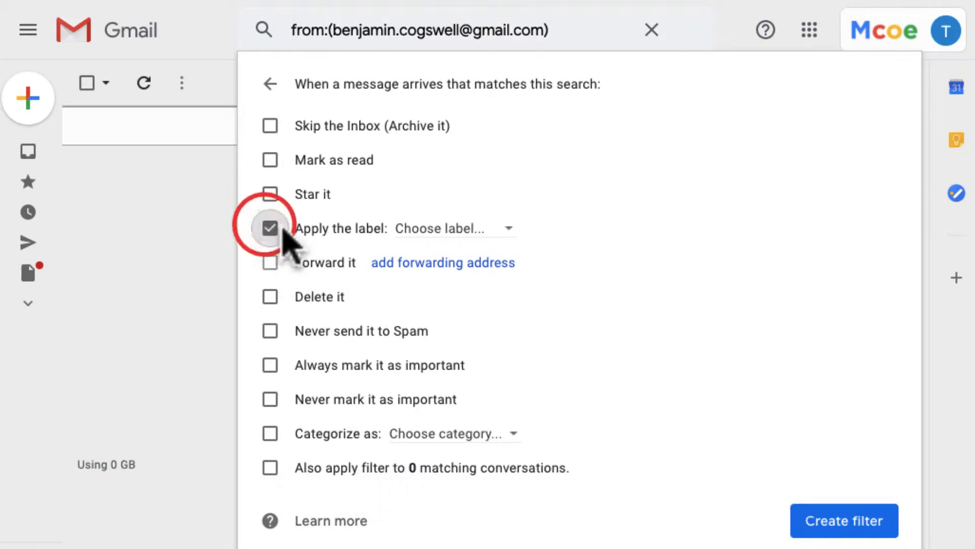
{"action": "left_click", "coordinate": [510, 228]}
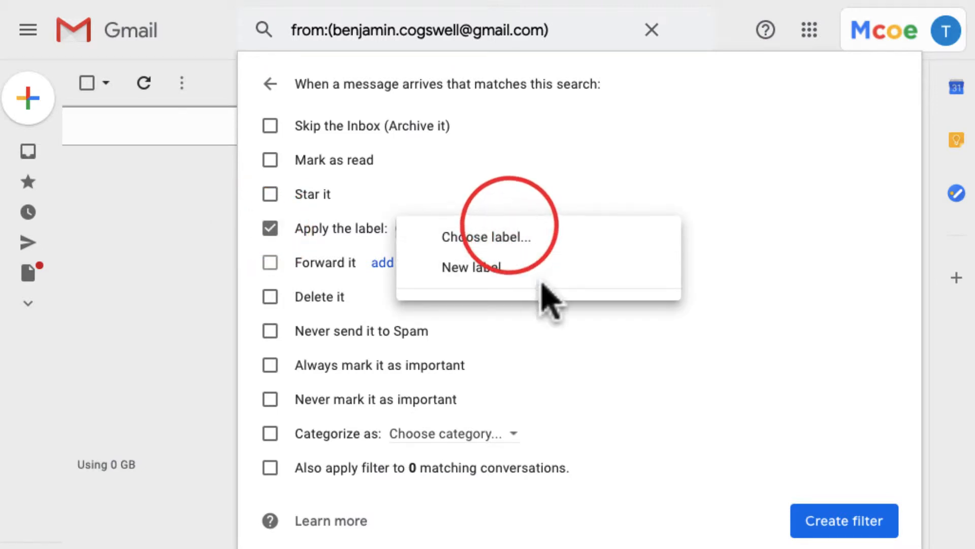
{"action": "left_click", "coordinate": [521, 267]}
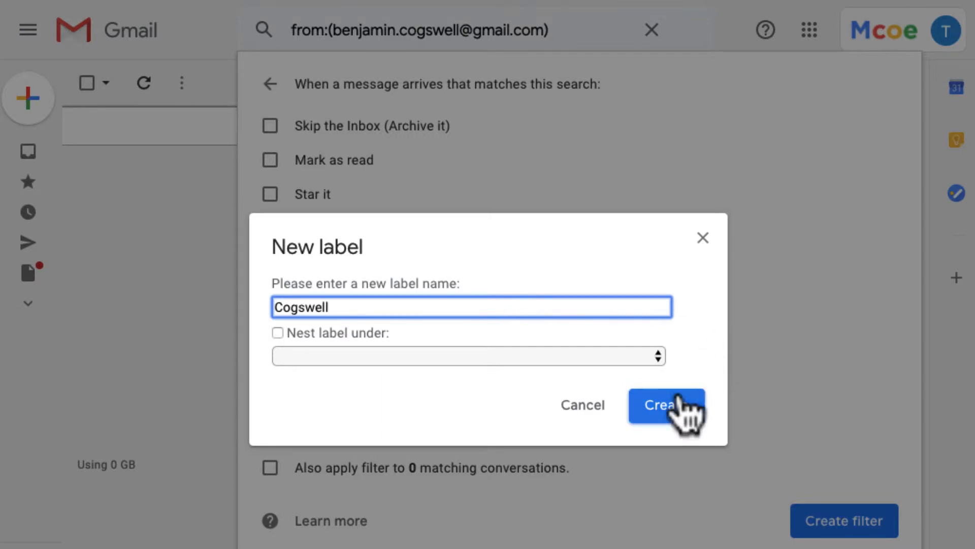
{"action": "left_click", "coordinate": [665, 406]}
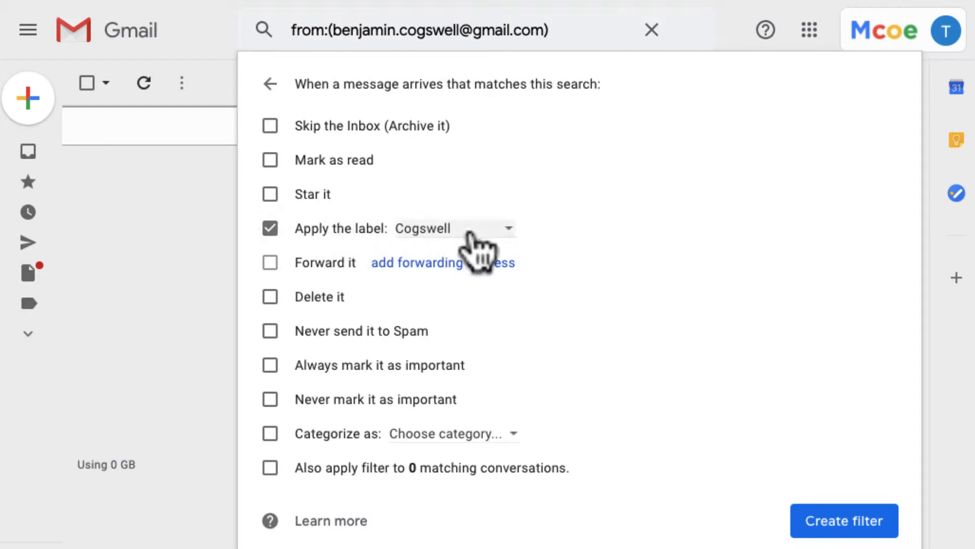
{"action": "left_click", "coordinate": [269, 467]}
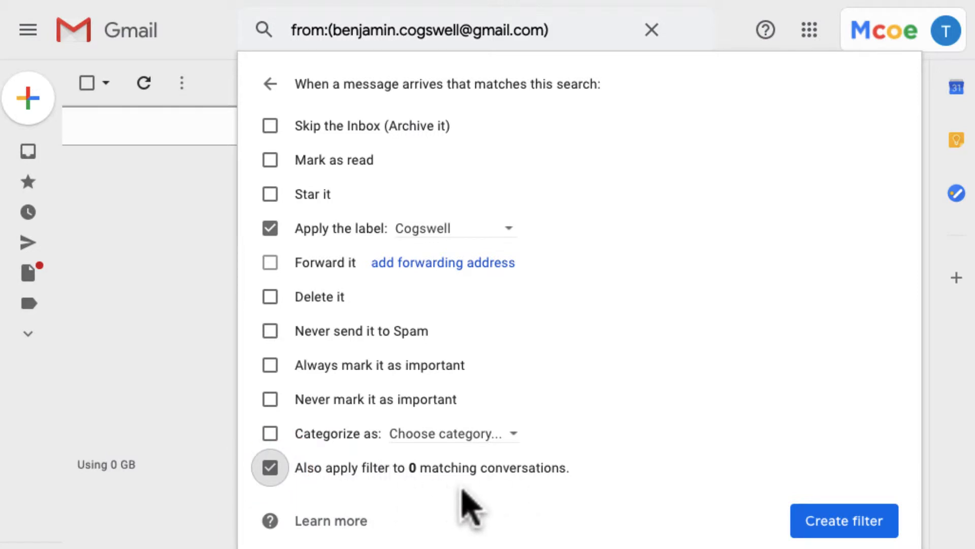
{"action": "left_click", "coordinate": [820, 526]}
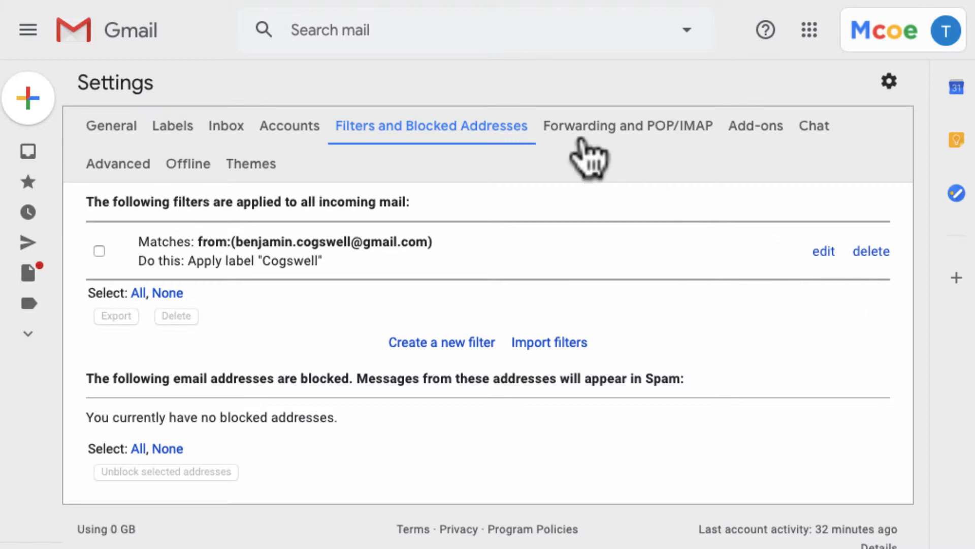
Search the mail for the contact's e-mail address and show the advanced search options.
{"action": "left_click", "coordinate": [407, 31]}
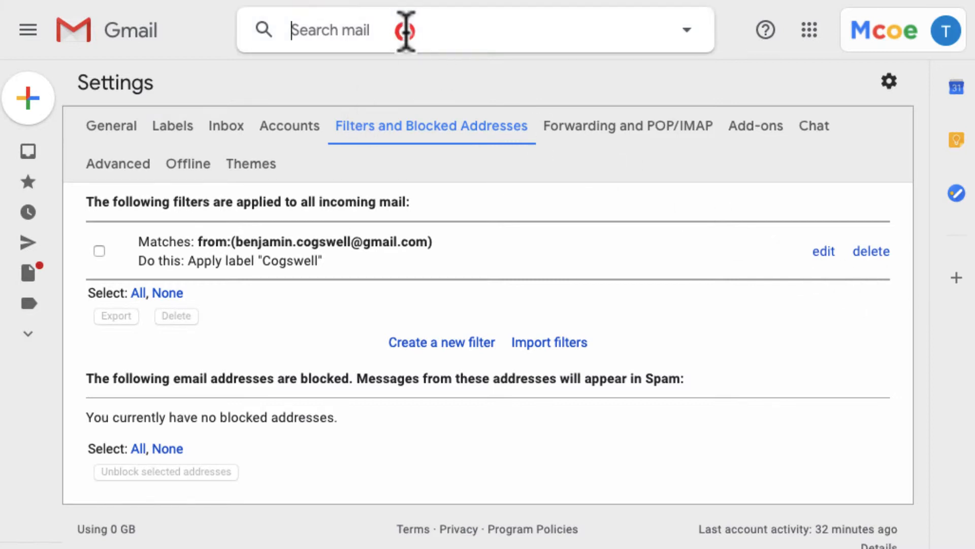
{"action": "left_click", "coordinate": [413, 80]}
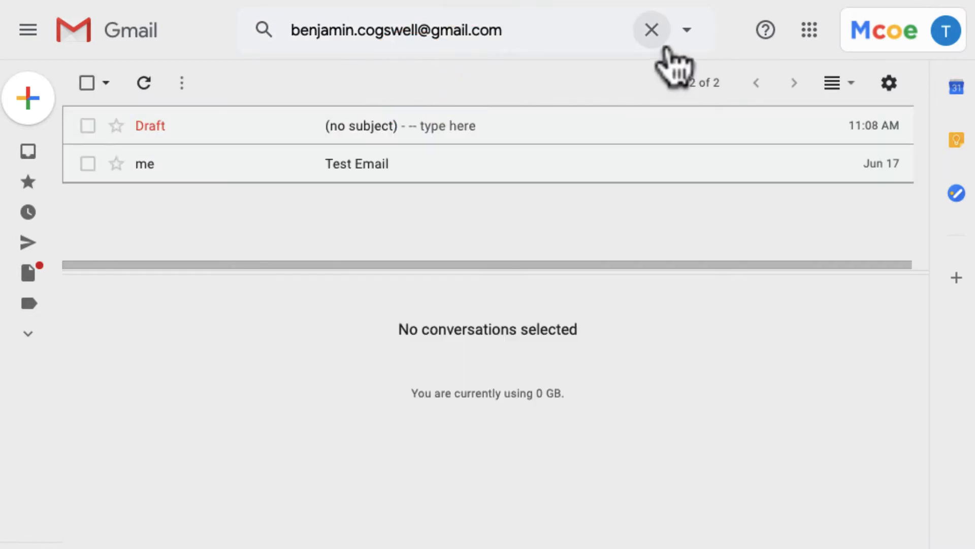
{"action": "left_click", "coordinate": [682, 32]}
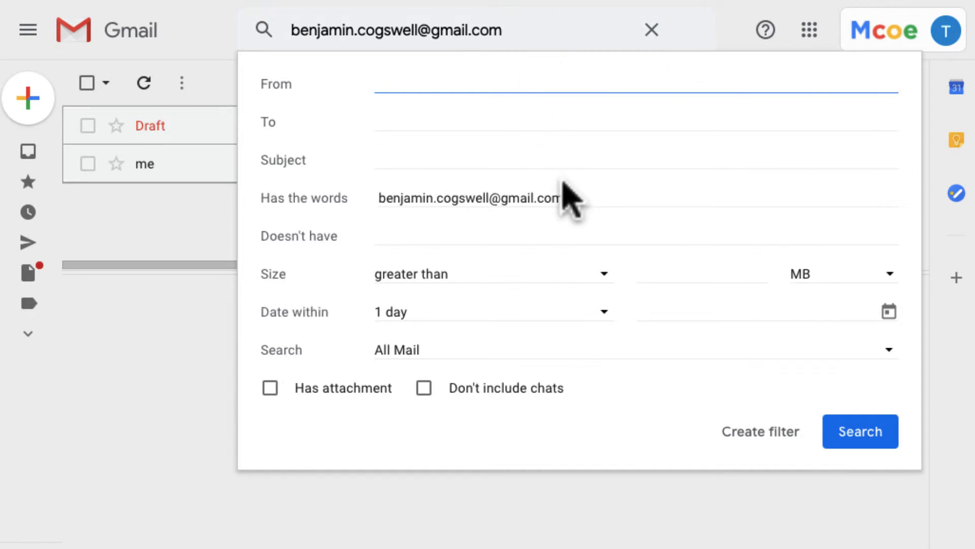
{"action": "left_click_drag", "start_coordinate": [568, 191], "coordinate": [370, 192]}
{"action": "key", "text": "ctrl+c"}
{"action": "key", "text": "BackSpace"}
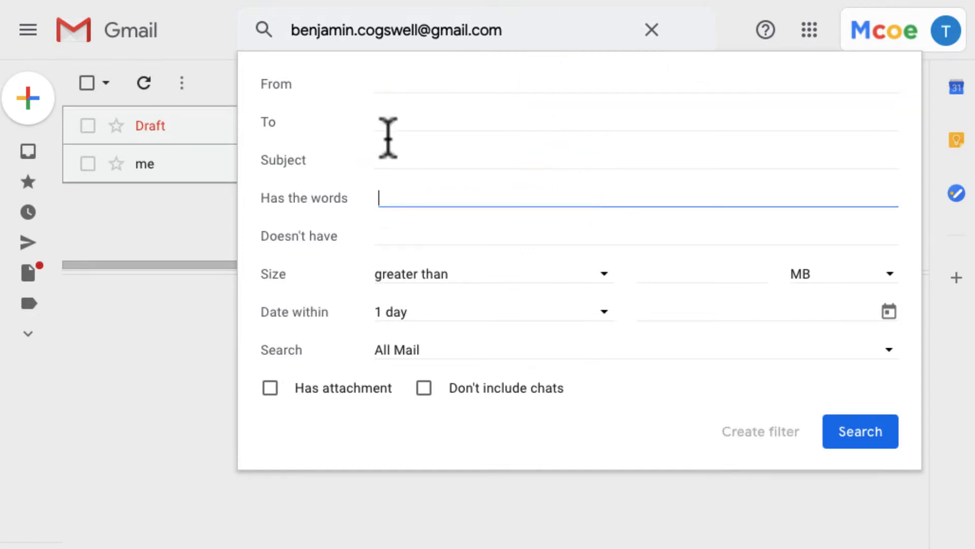
{"action": "left_click", "coordinate": [395, 85]}
{"action": "key", "text": "ctrl+v"}
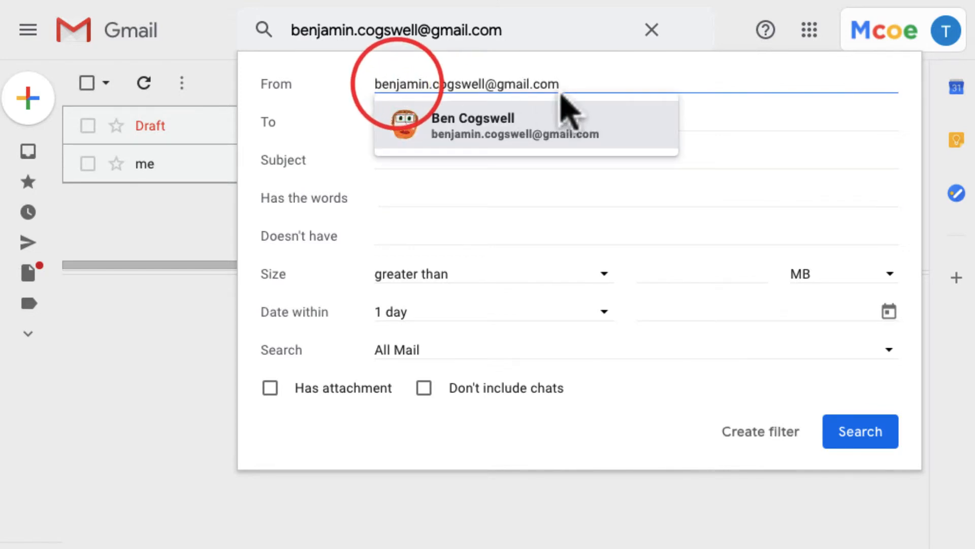
{"action": "key", "text": "ctrl+a"}
{"action": "key", "text": "BackSpace"}
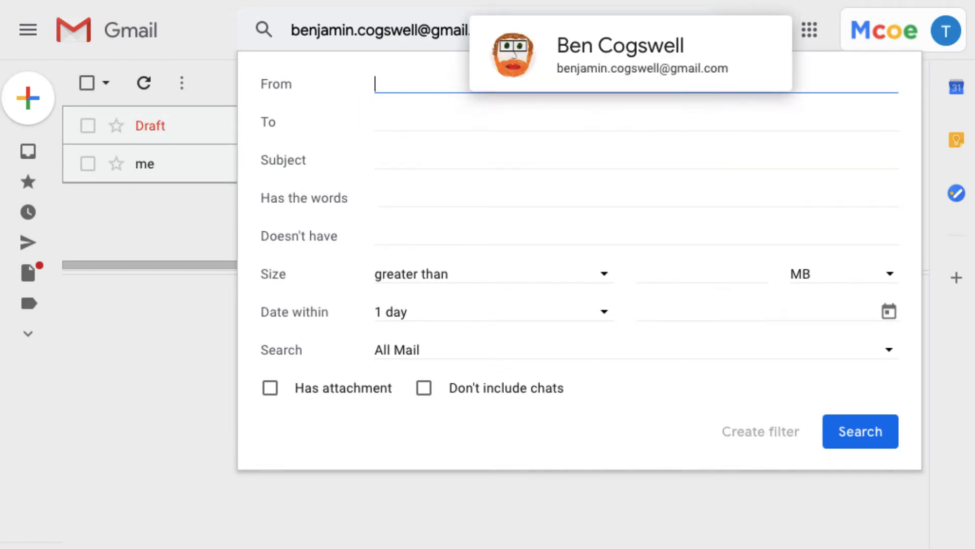
{"action": "left_click", "coordinate": [436, 195]}
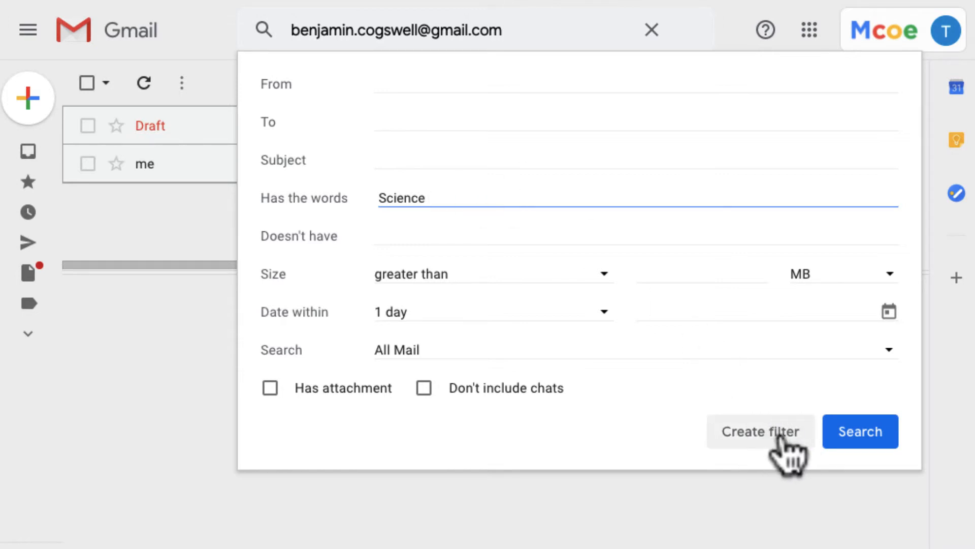
{"action": "left_click", "coordinate": [652, 30]}
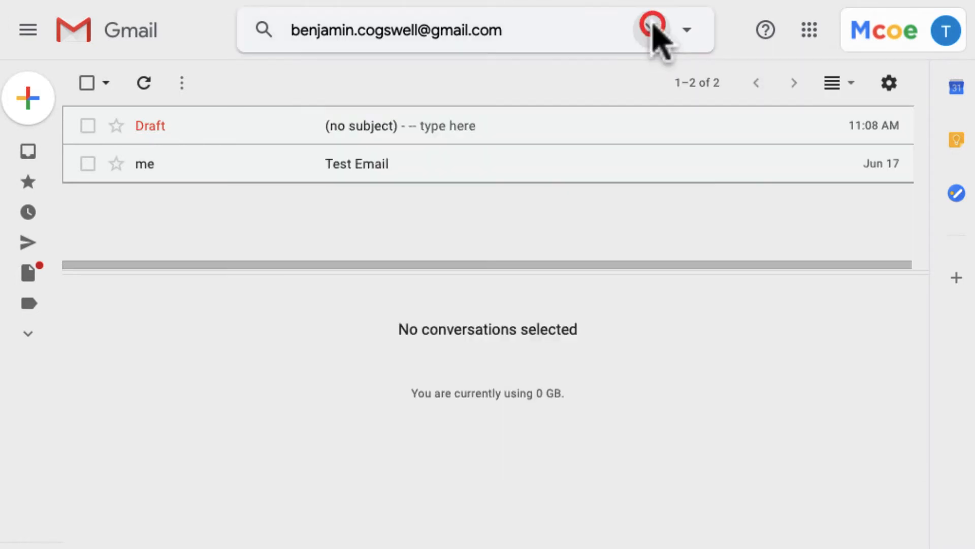
Start a new filter from the advanced search for messages that have the word "Science".
{"action": "left_click", "coordinate": [721, 30]}
{"action": "left_click", "coordinate": [689, 32]}
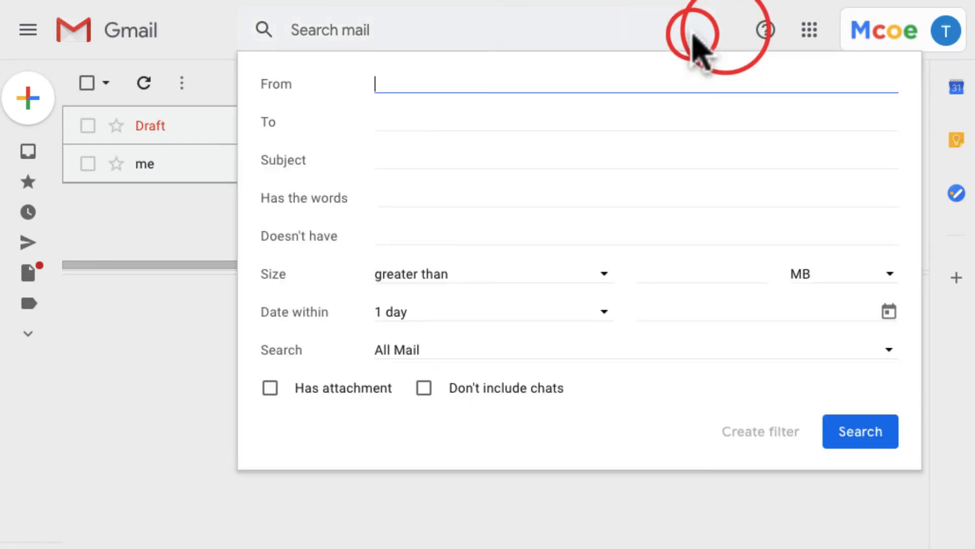
{"action": "left_click", "coordinate": [492, 204]}
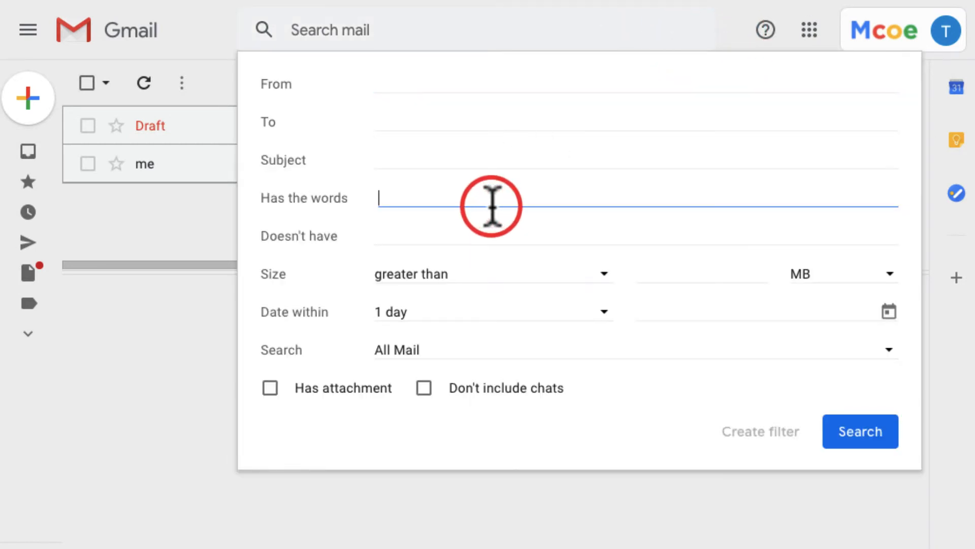
{"action": "type", "text": "Science"}
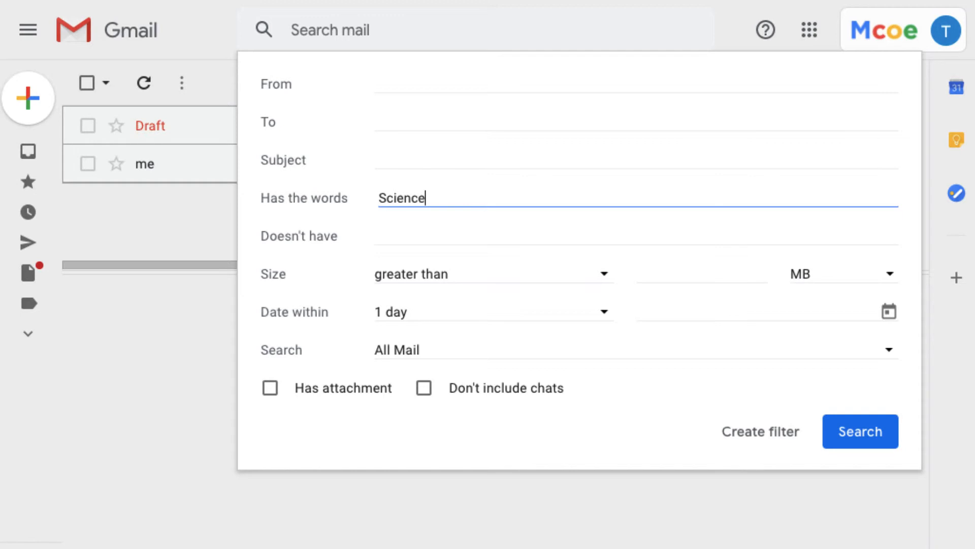
{"action": "left_click", "coordinate": [743, 429]}
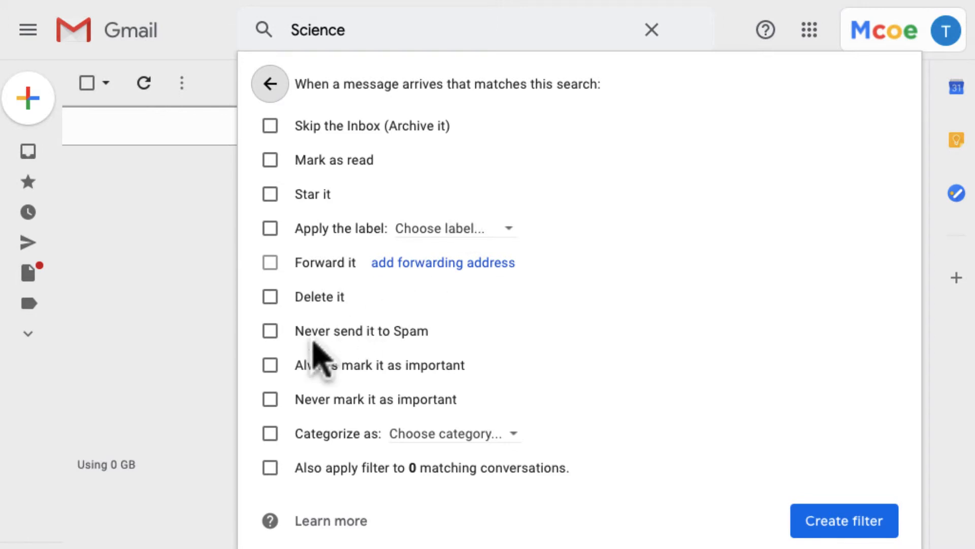
Create the filter so messages are always marked important and categorized as Primary, including matching conversations.
{"action": "left_click", "coordinate": [274, 364]}
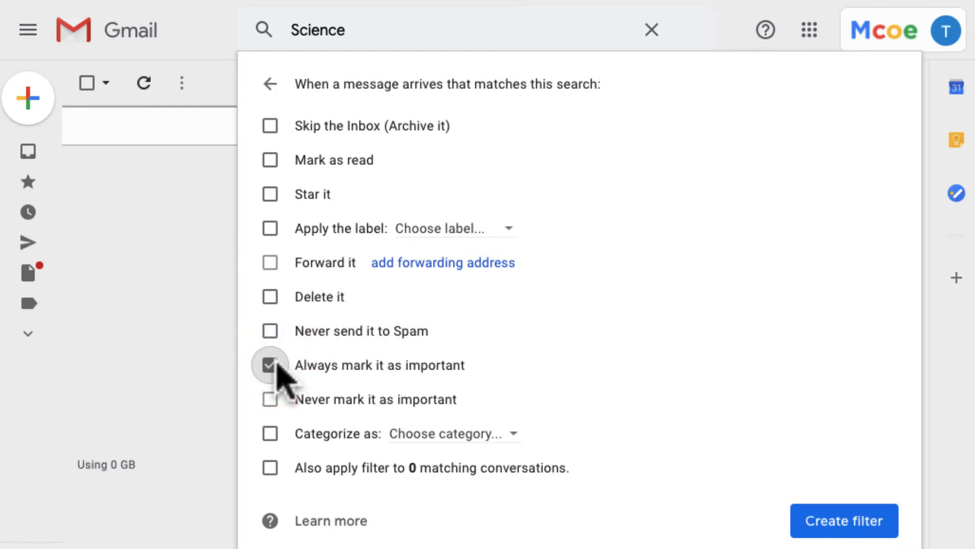
{"action": "left_click", "coordinate": [273, 436]}
{"action": "left_click", "coordinate": [479, 435]}
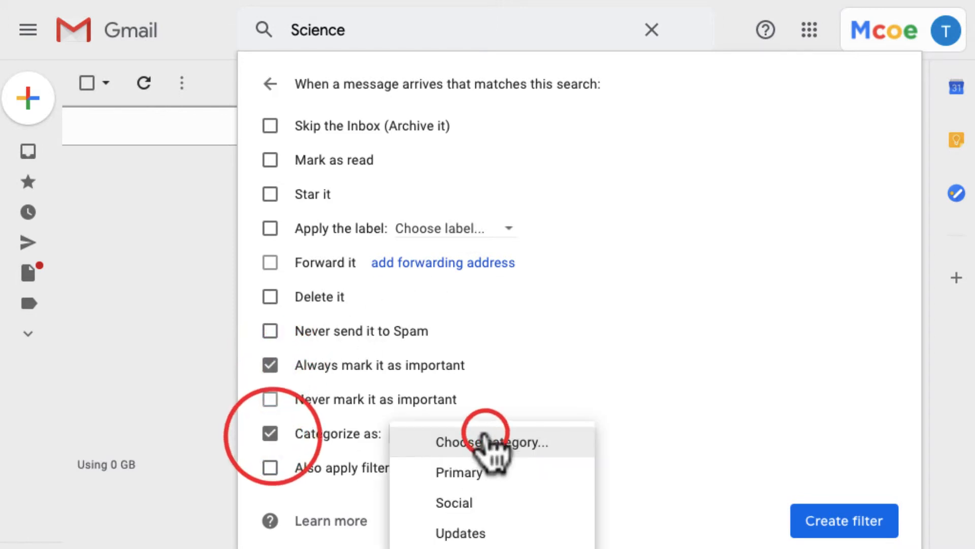
{"action": "left_click", "coordinate": [492, 472]}
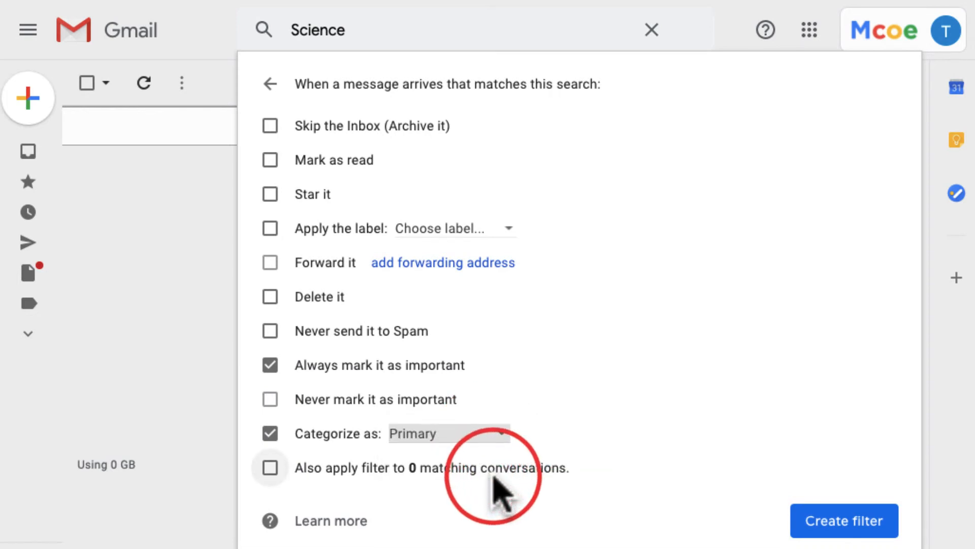
{"action": "left_click", "coordinate": [270, 467]}
{"action": "left_click", "coordinate": [861, 515]}
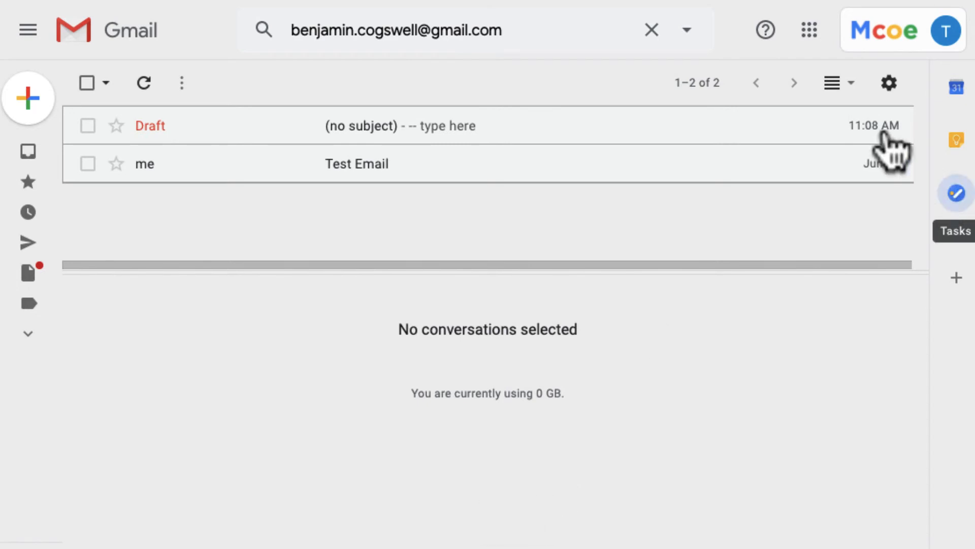
Open the filters and blocked addresses settings to review the filters applied to incoming mail.
{"action": "left_click", "coordinate": [890, 83]}
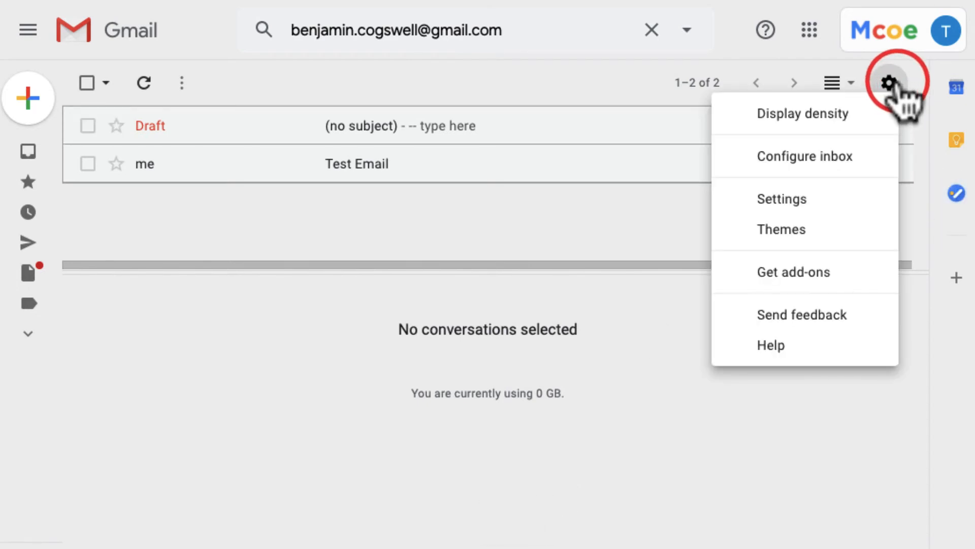
{"action": "left_click", "coordinate": [834, 198]}
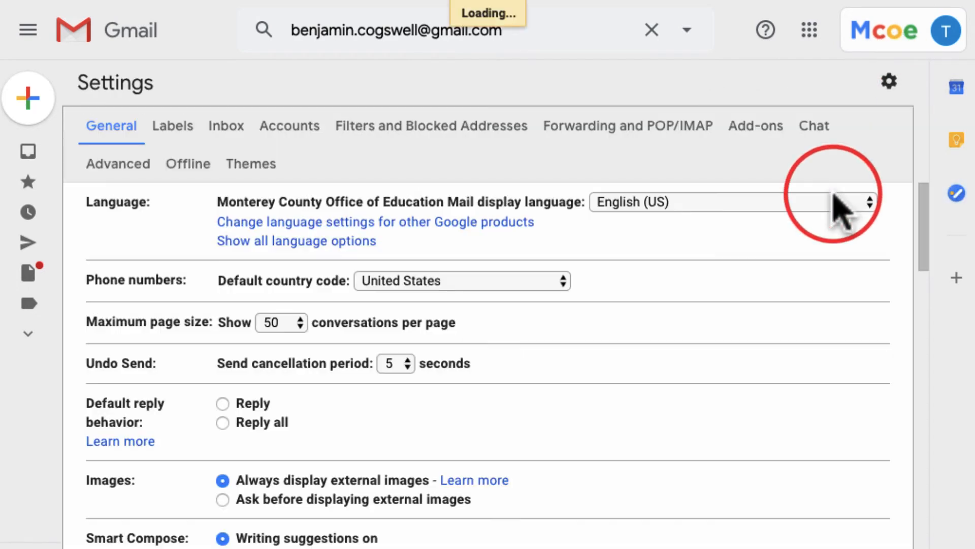
{"action": "left_click", "coordinate": [453, 127]}
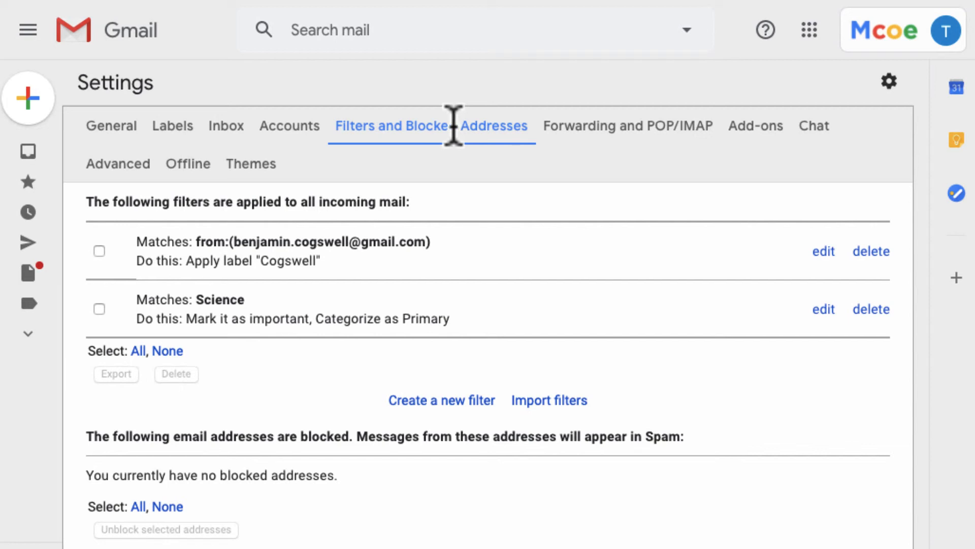
Return to the inbox with the full label list shown and set the sender's surname label color to medium purple.
{"action": "left_click", "coordinate": [149, 31]}
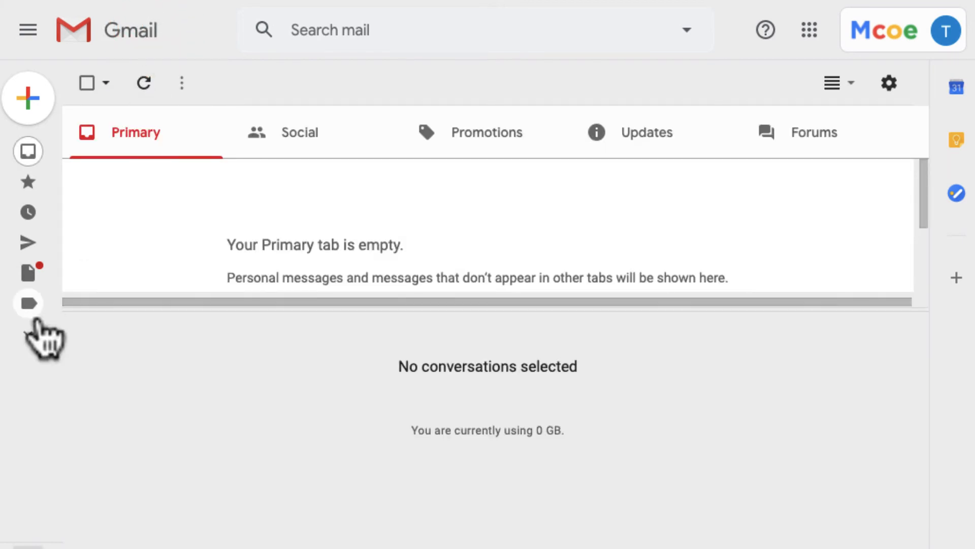
{"action": "left_click", "coordinate": [28, 30]}
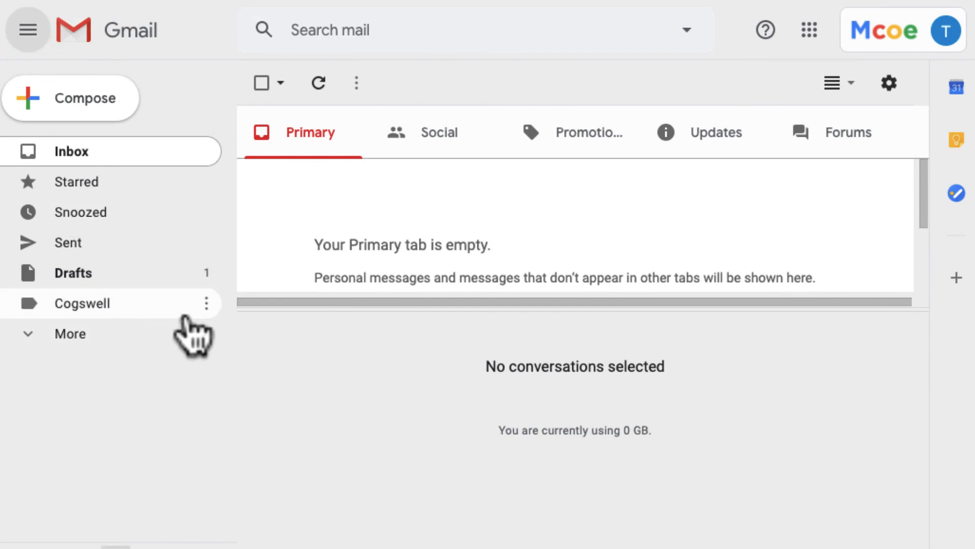
{"action": "left_click", "coordinate": [204, 306]}
{"action": "mouse_move", "coordinate": [272, 303]}
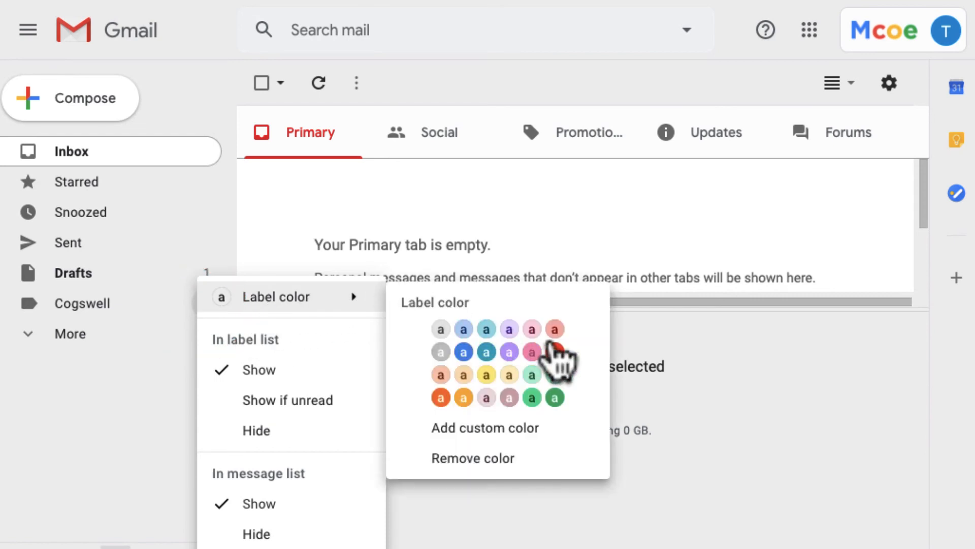
{"action": "left_click", "coordinate": [510, 352]}
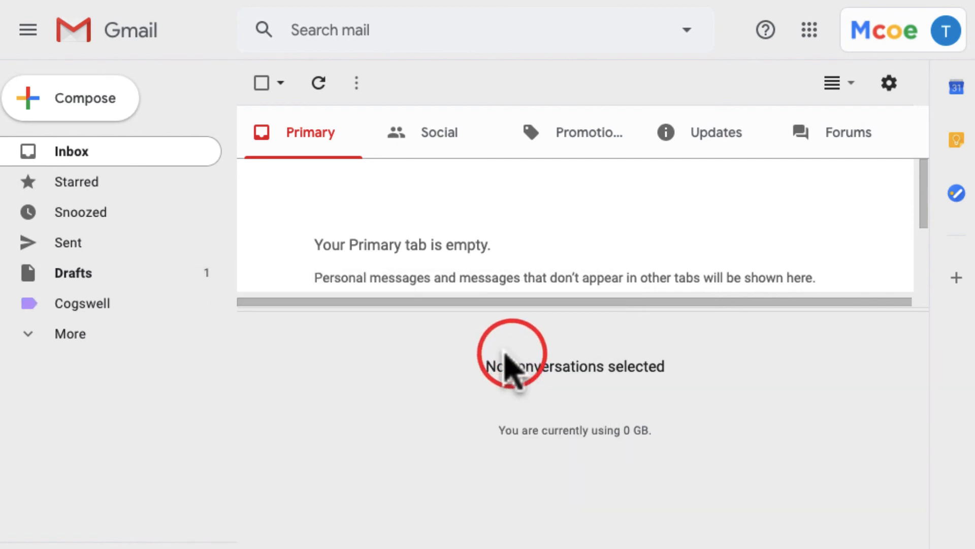
{"action": "left_click", "coordinate": [207, 303]}
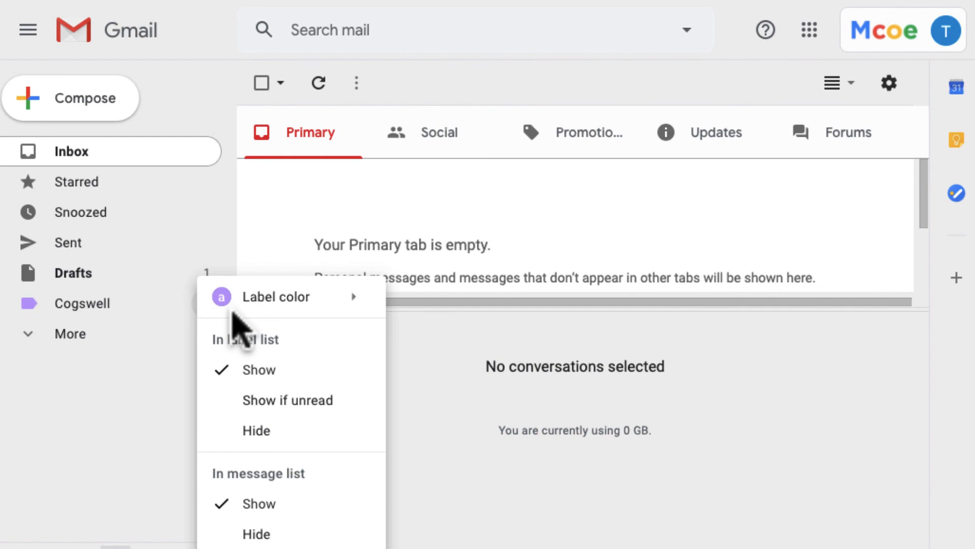
{"action": "left_click", "coordinate": [175, 358]}
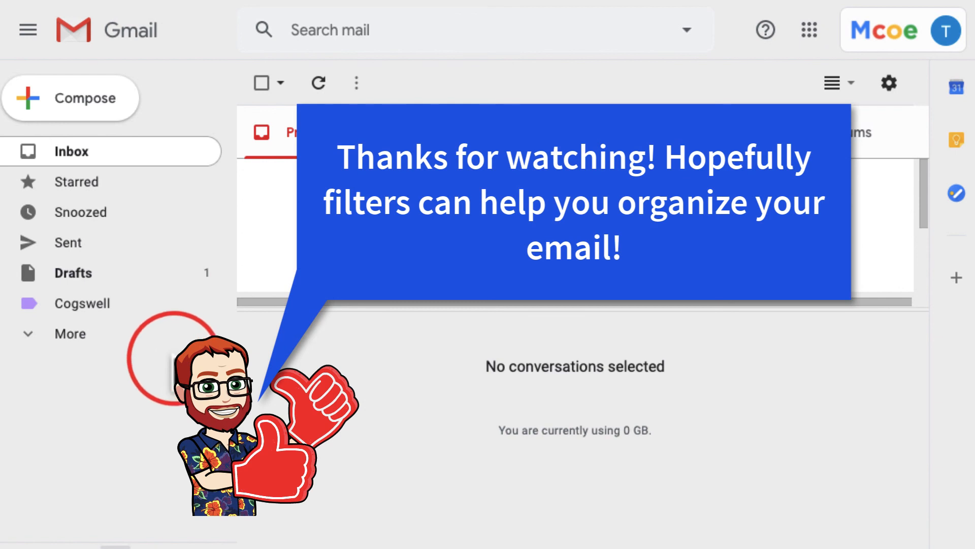